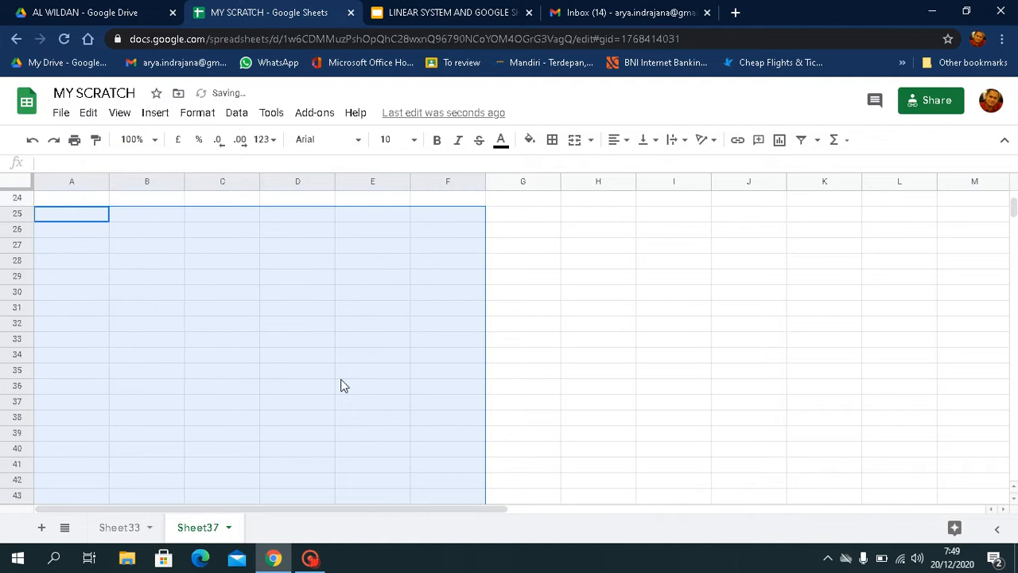
- Enter the 2×2 coefficient matrix in A25:B26, with 2 and 3 in row 25 and 3 and -2 in row 26
left_click(68, 248)
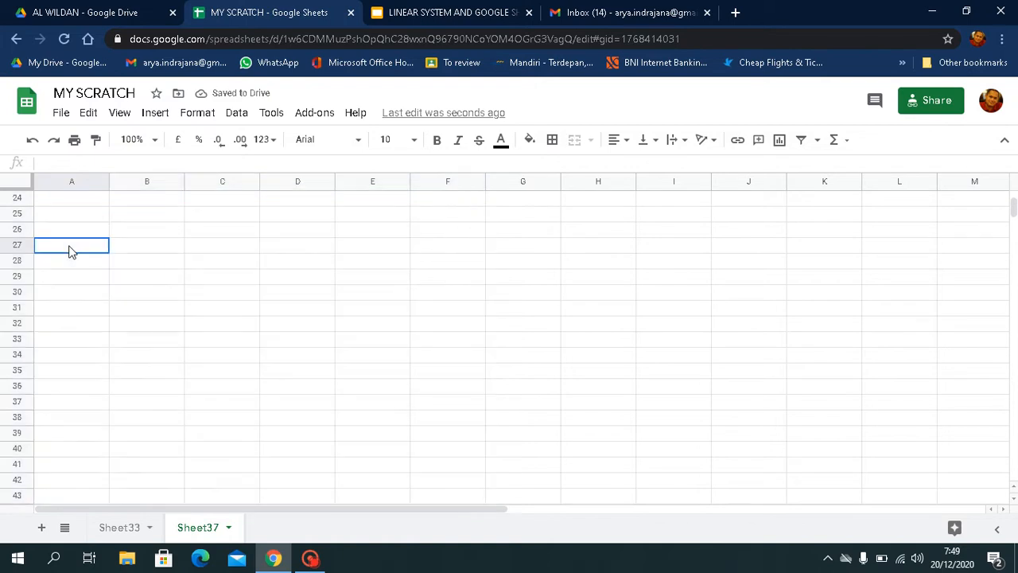
left_click(64, 205)
key("Down")
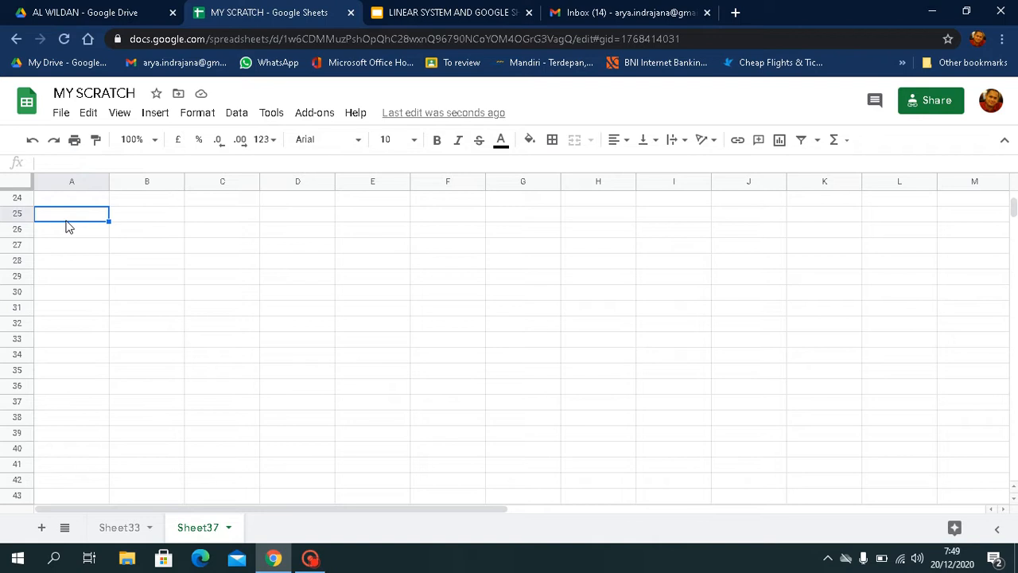
type("2")
key("Tab")
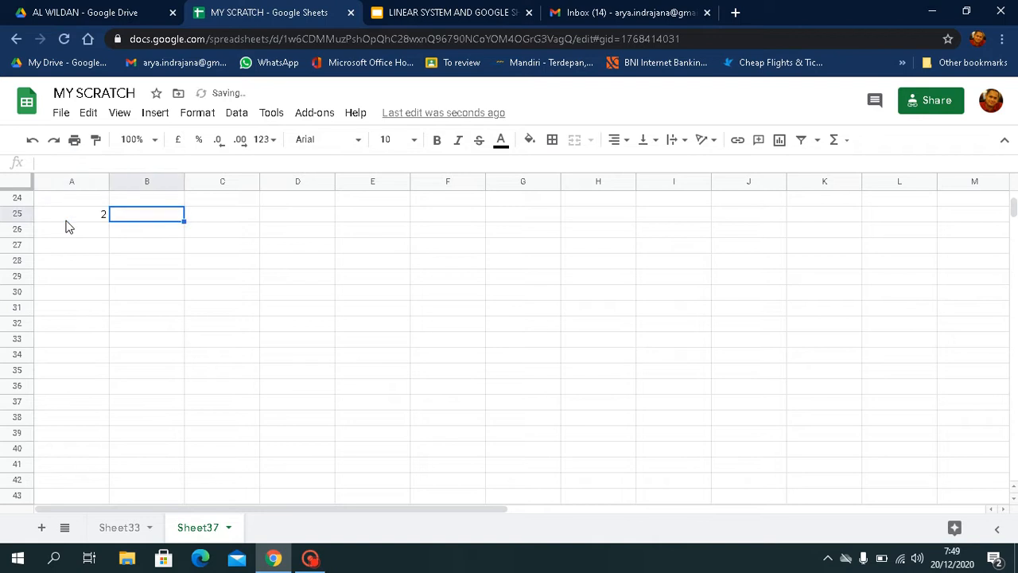
type("3")
key("Return")
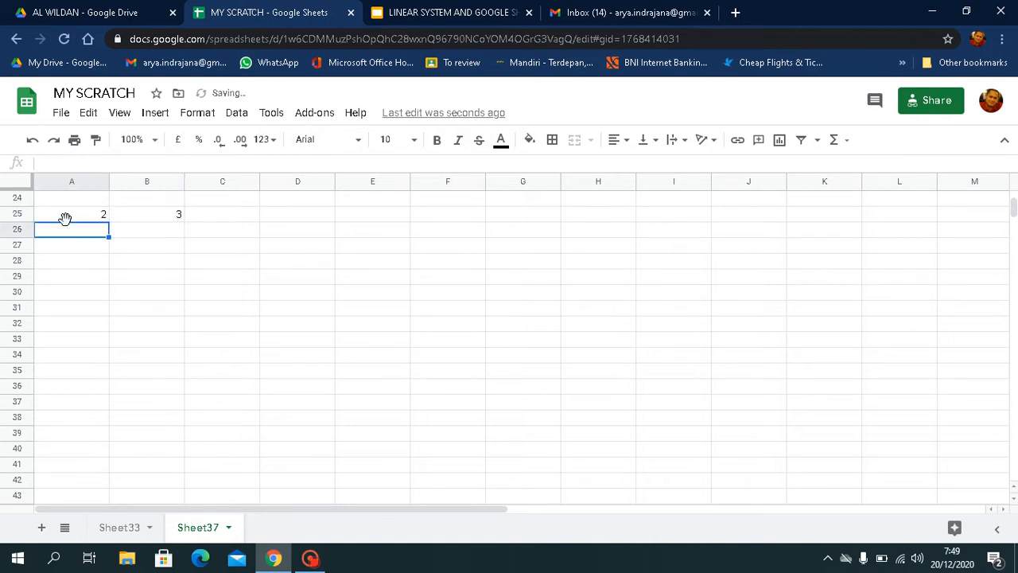
type("3")
key("Tab")
type("-2")
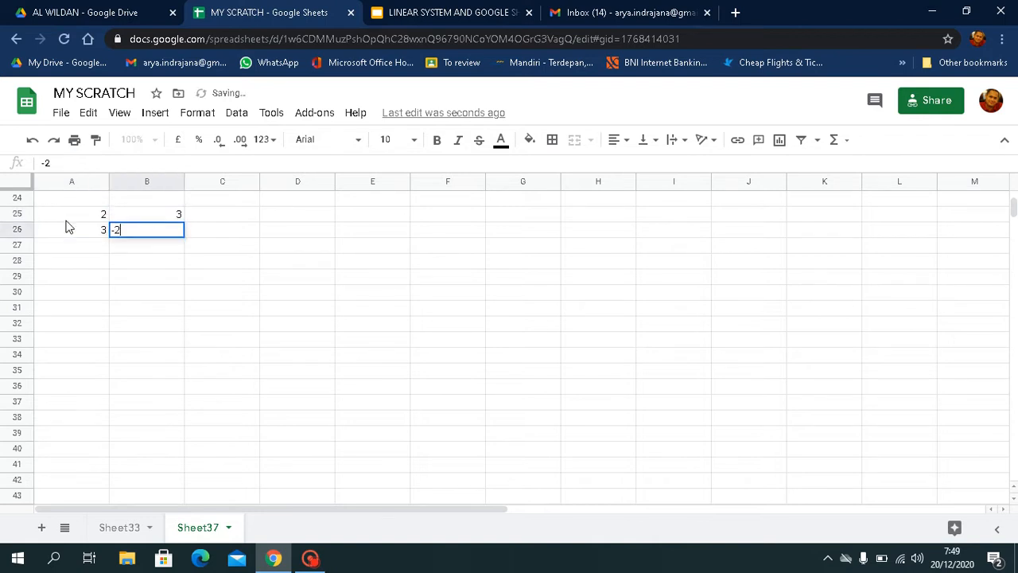
key("Tab")
- Enter the constants 3 in D25 and 11 in D26 beside the coefficient matrix
key("Right")
key("Up")
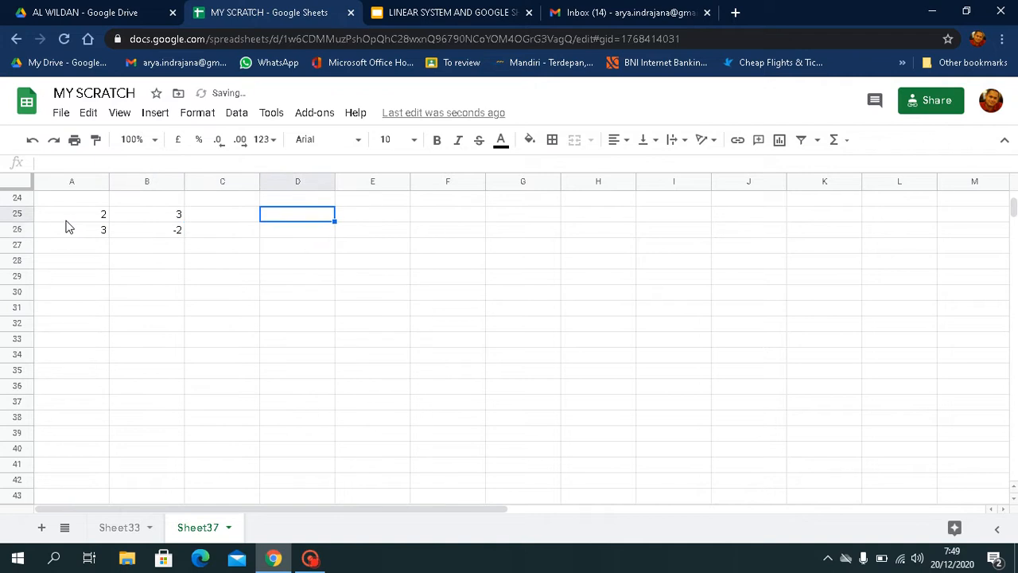
type("3")
key("Return")
type("11")
key("Return")
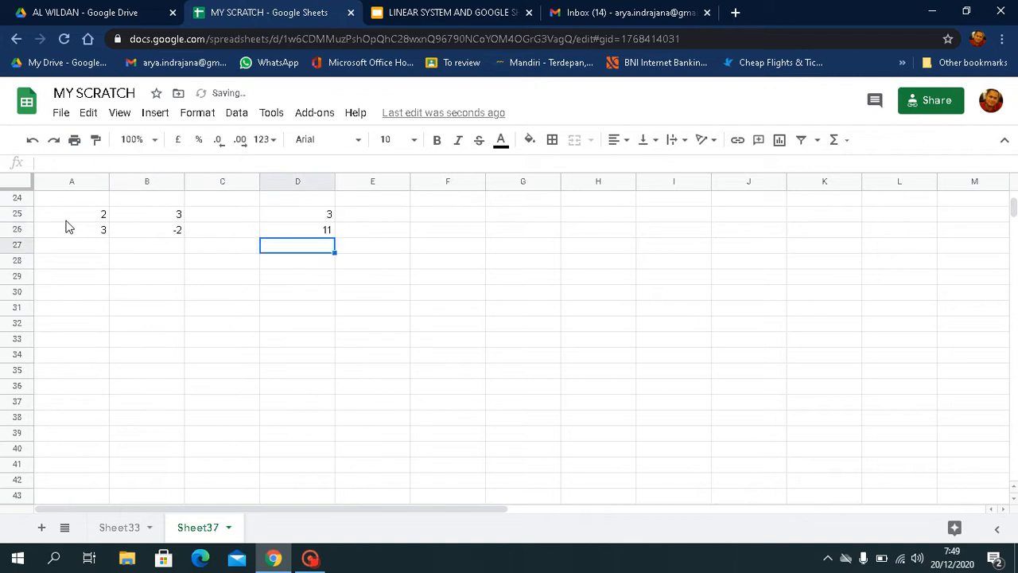
- Compute the inverse of the coefficient matrix in A28 with the formula =MINVERSE(A25:B26)
key("Down")
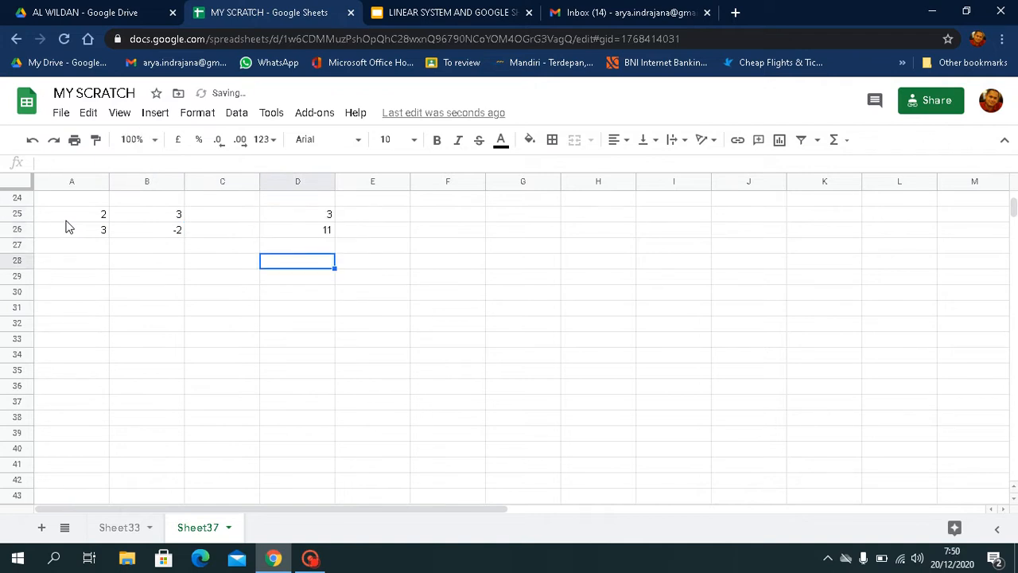
key("Left")
key("Left")
key("Left")
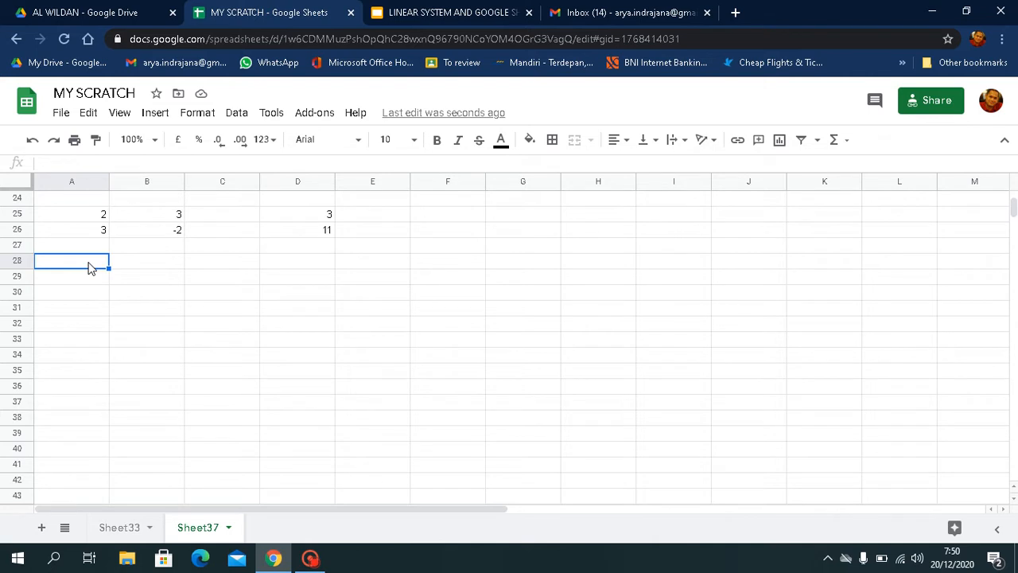
type("=minverse")
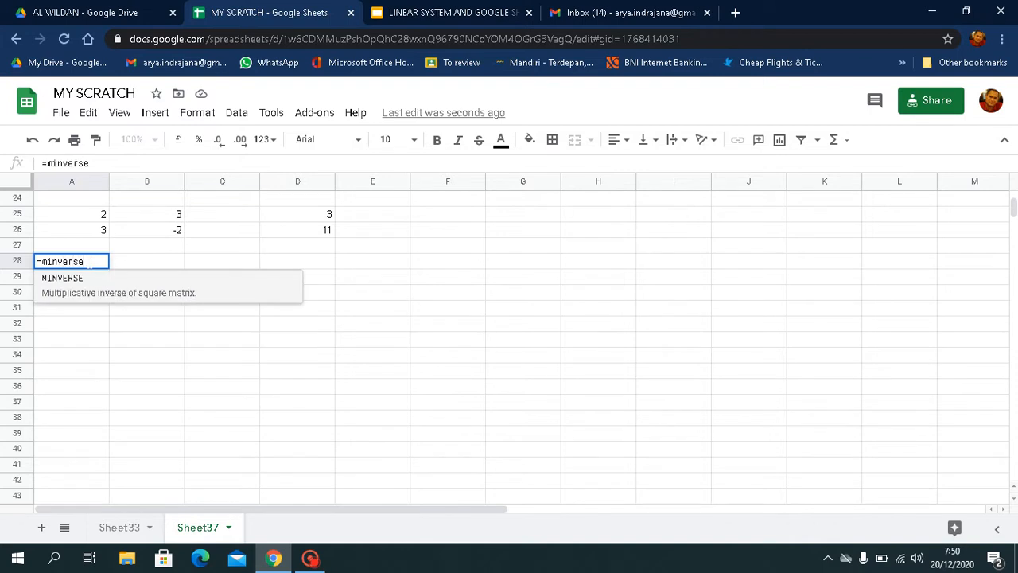
left_click(63, 286)
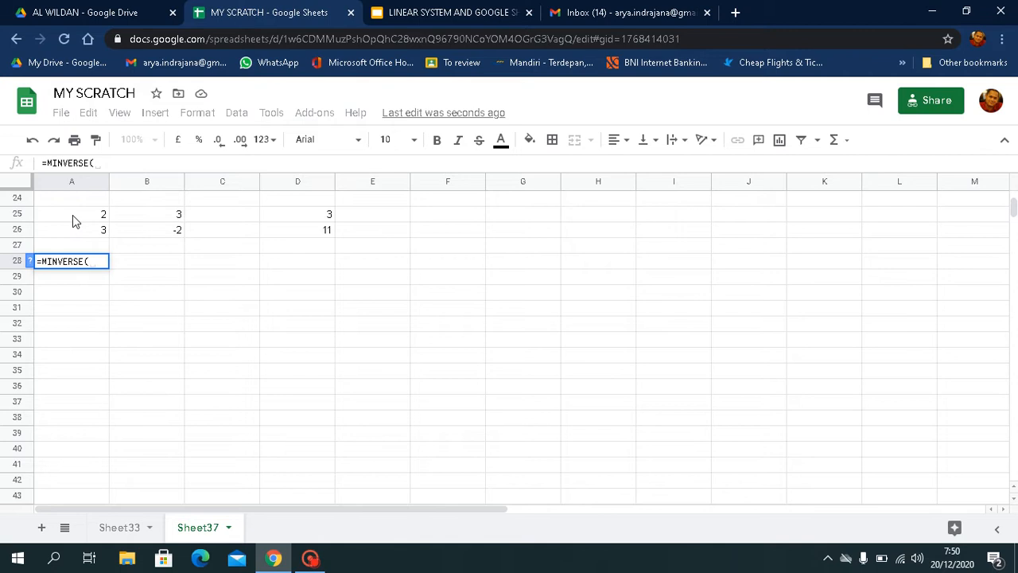
left_click_drag(72, 214, 131, 230)
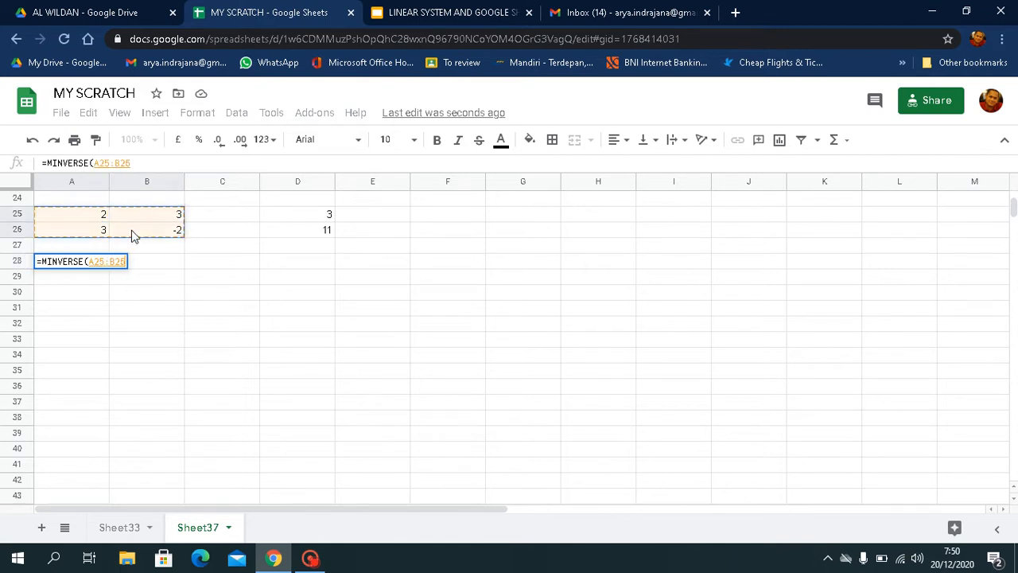
type(")")
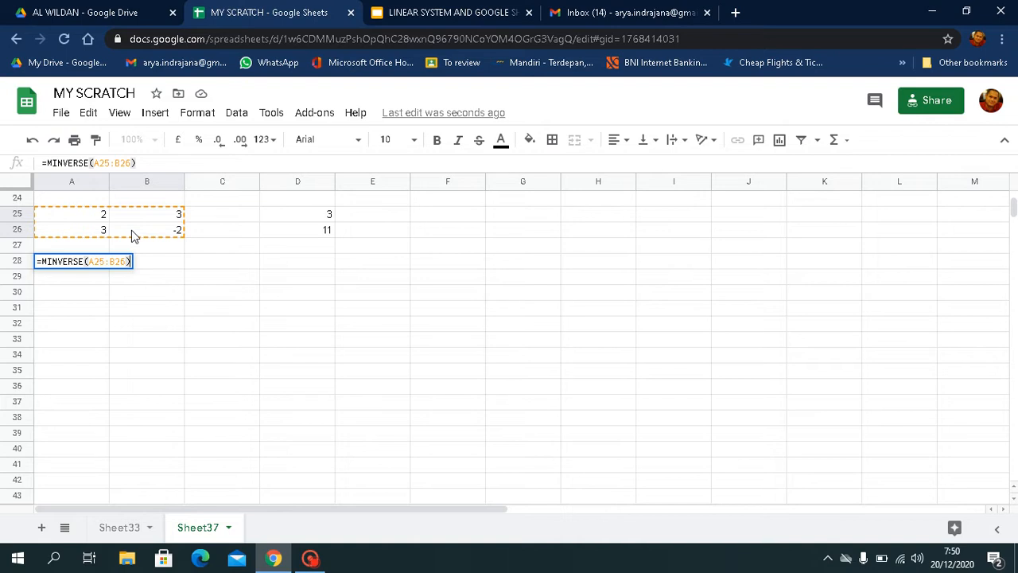
key("Return")
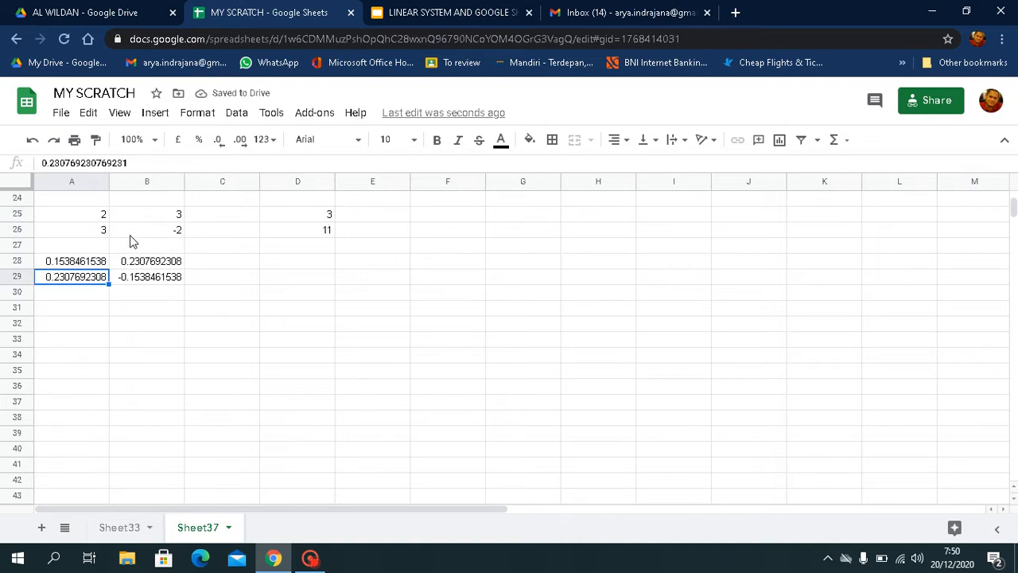
- Multiply the inverse matrix by the constants column in D28 with the formula =MMULT(A28:B29;D25:D26)
left_click(269, 263)
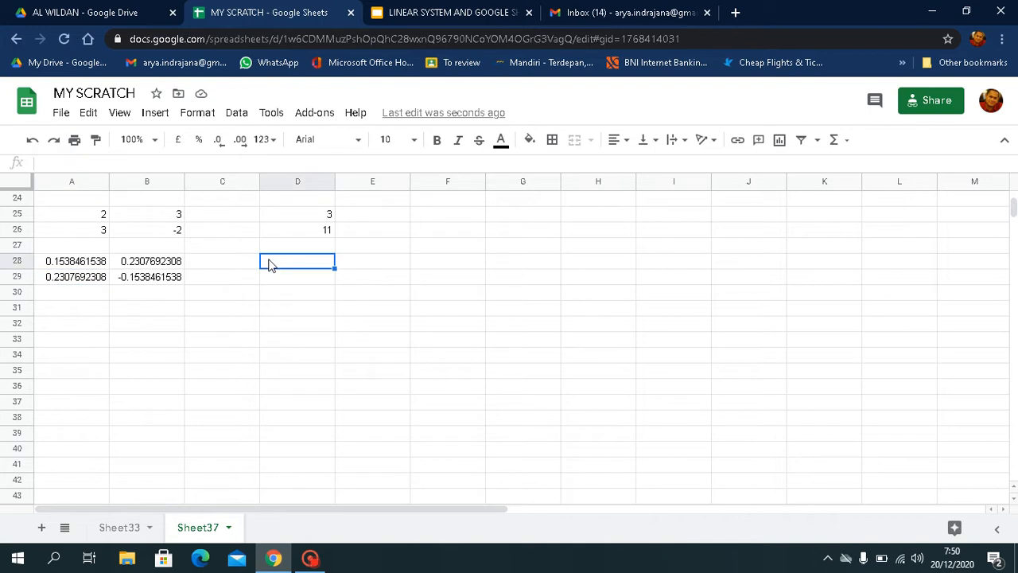
type("=m")
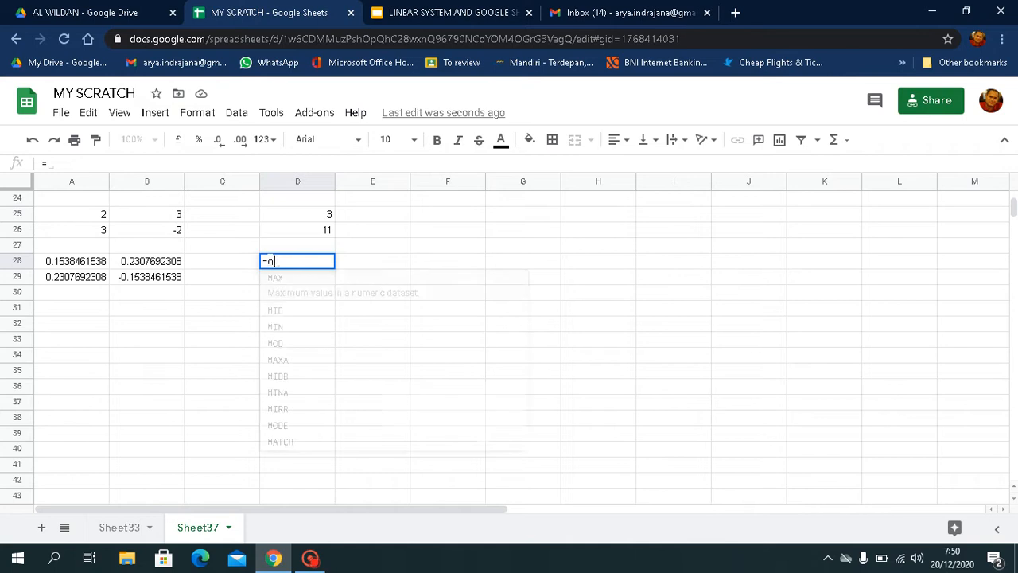
type("mult")
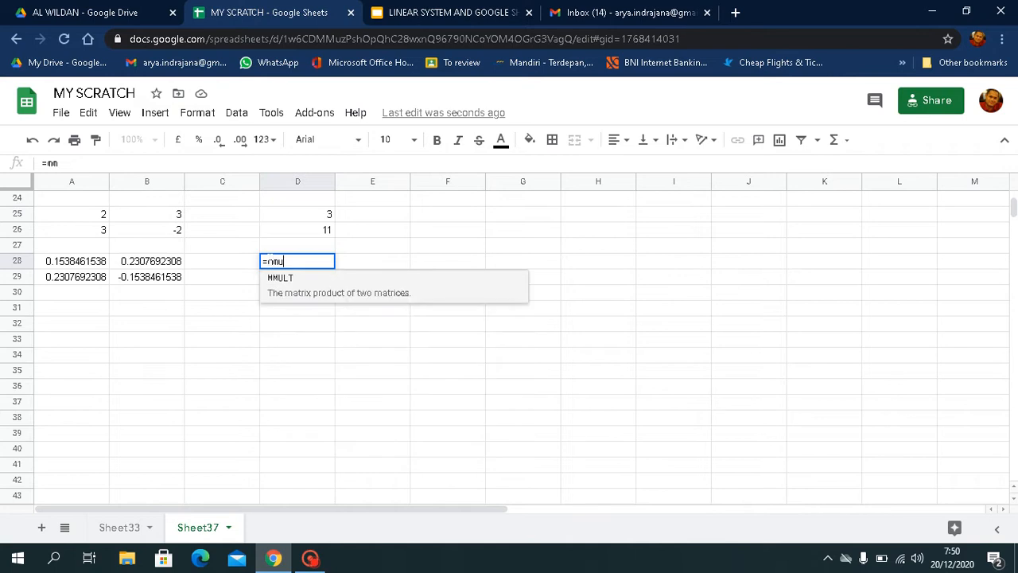
left_click(280, 283)
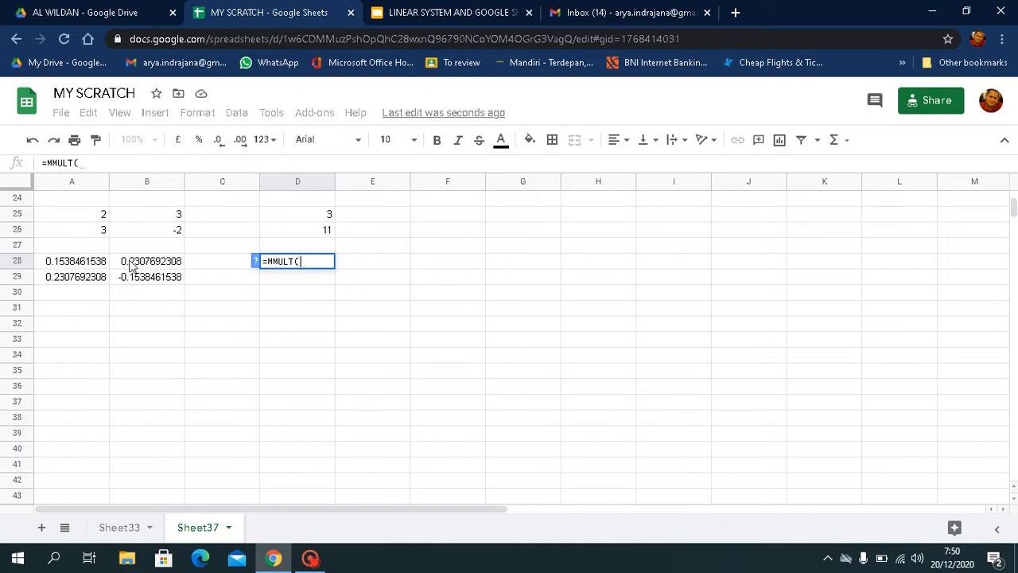
left_click_drag(84, 265, 143, 276)
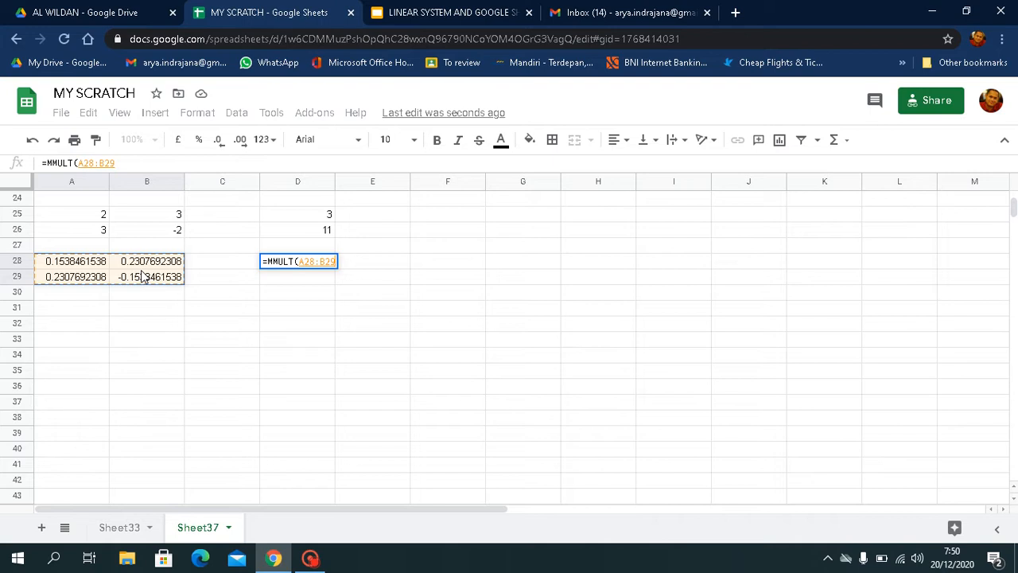
type(";")
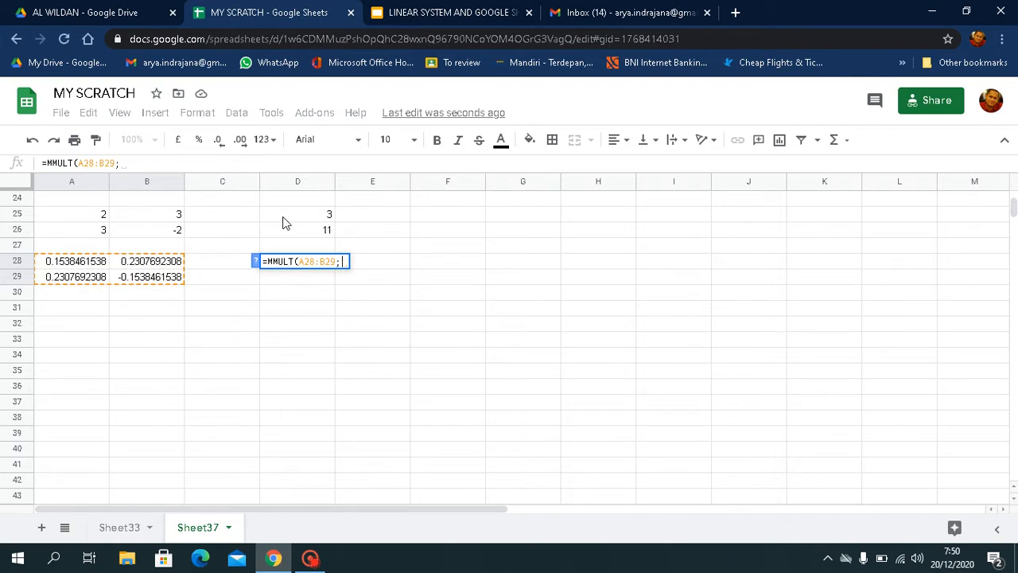
left_click_drag(283, 218, 283, 227)
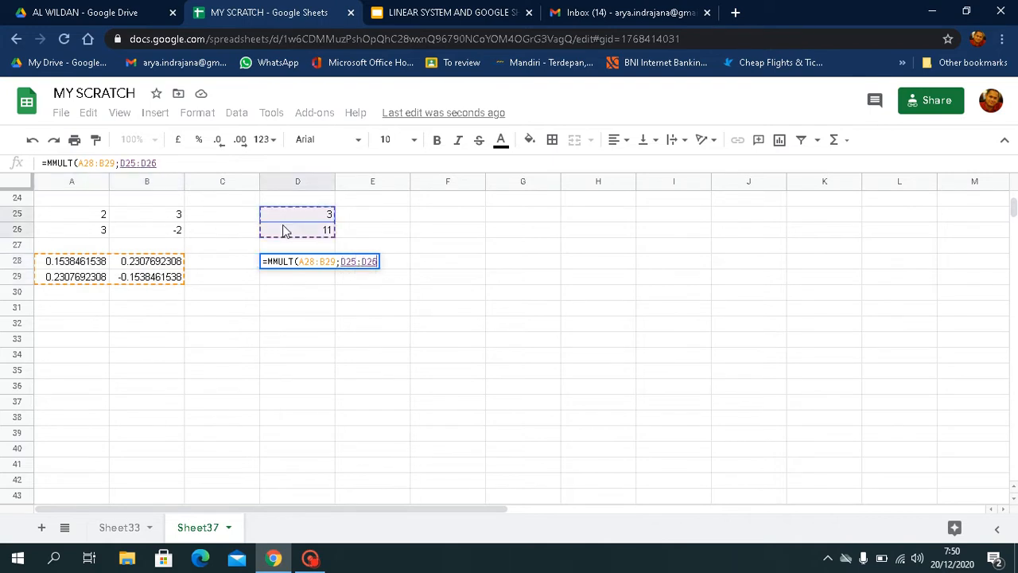
type(")")
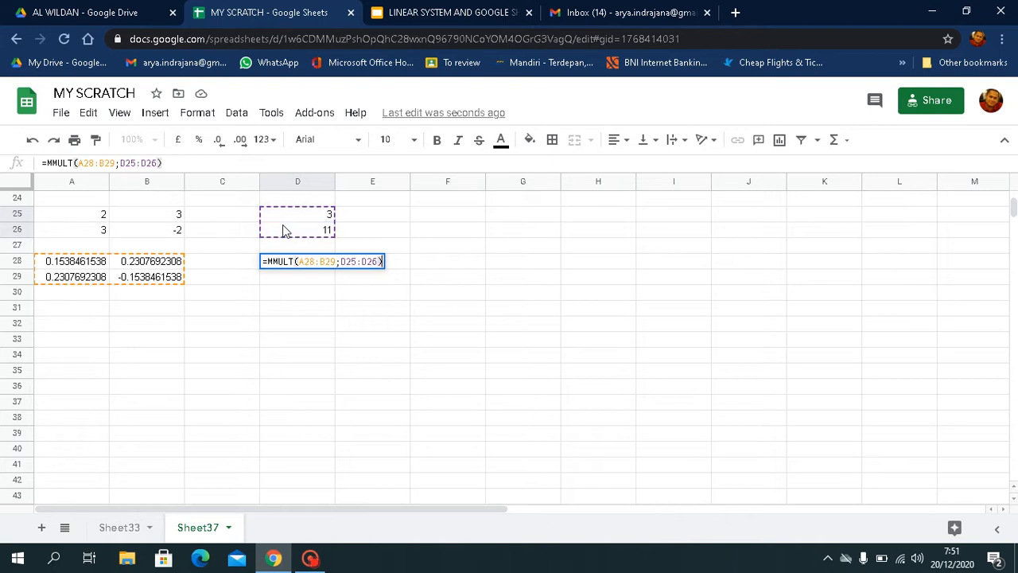
key("Return")
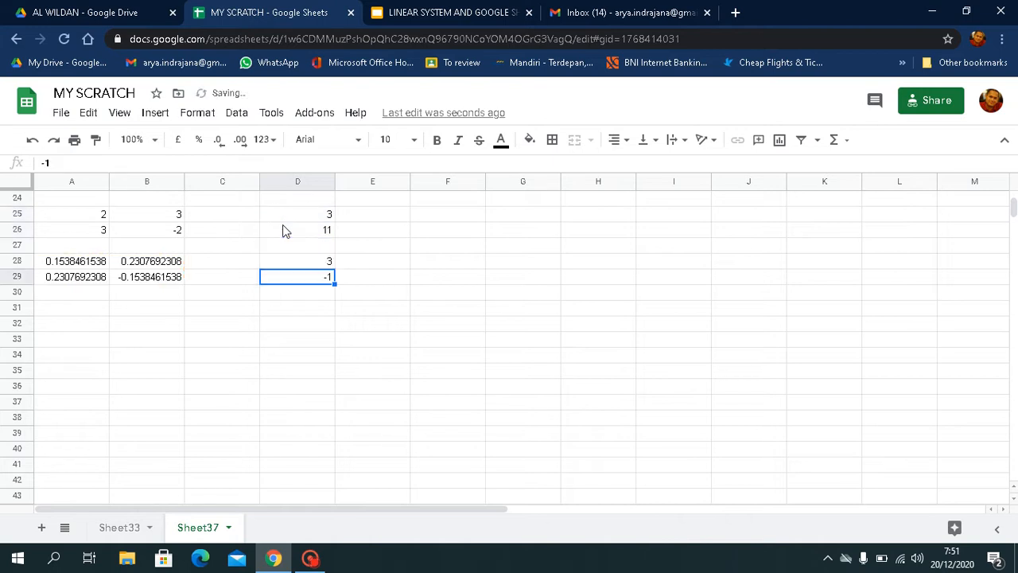
left_click(378, 314)
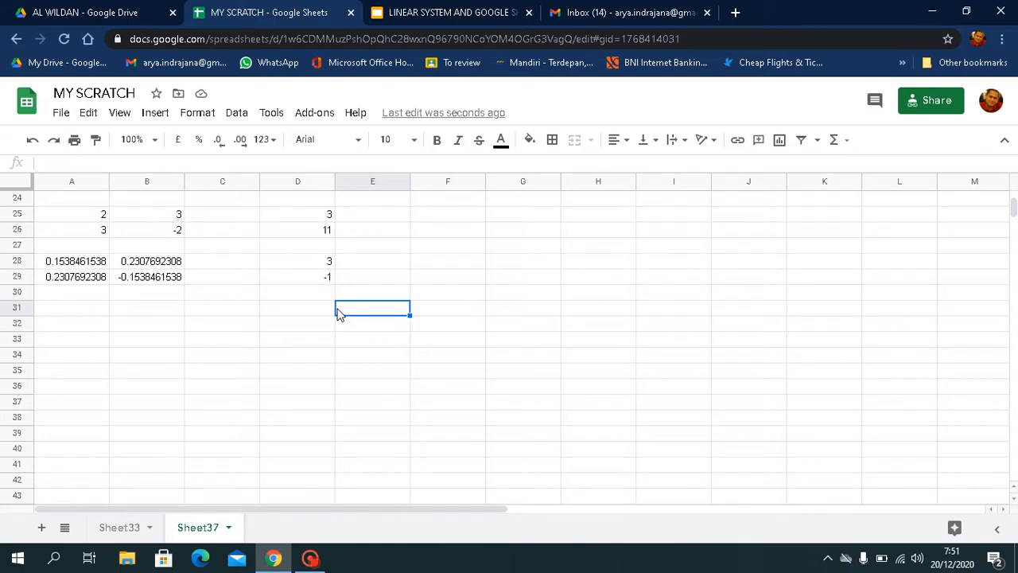
- Solve the system with a single nested formula in A31, =MMULT(MINVERSE(A25:B26);D25:D26)
left_click(78, 311)
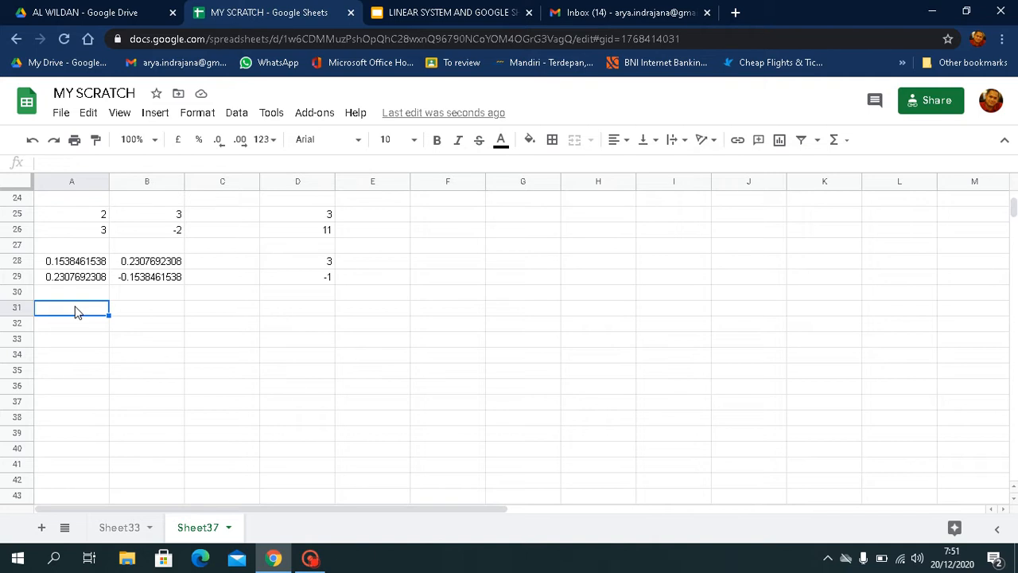
type("=")
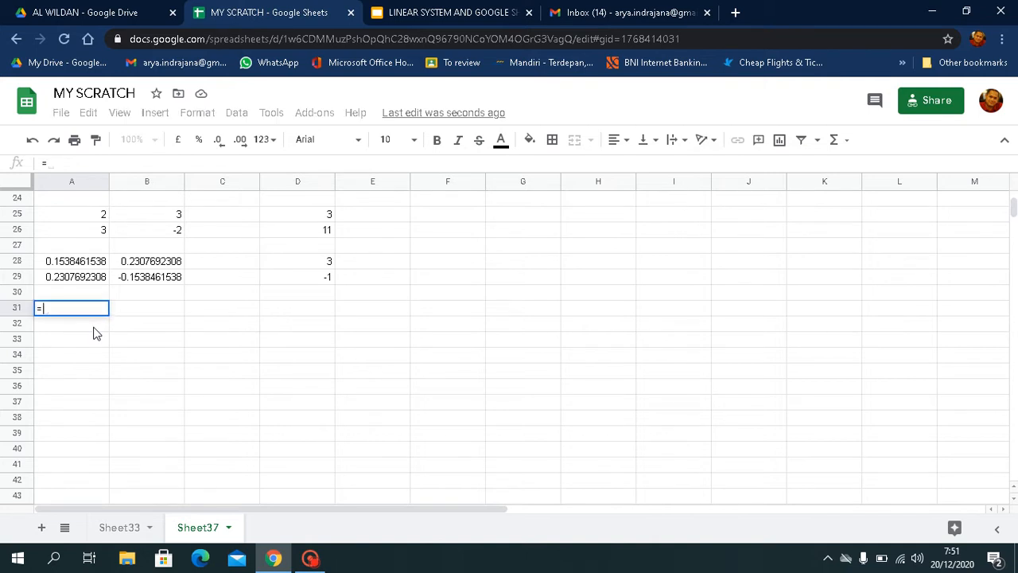
type("mmult(min")
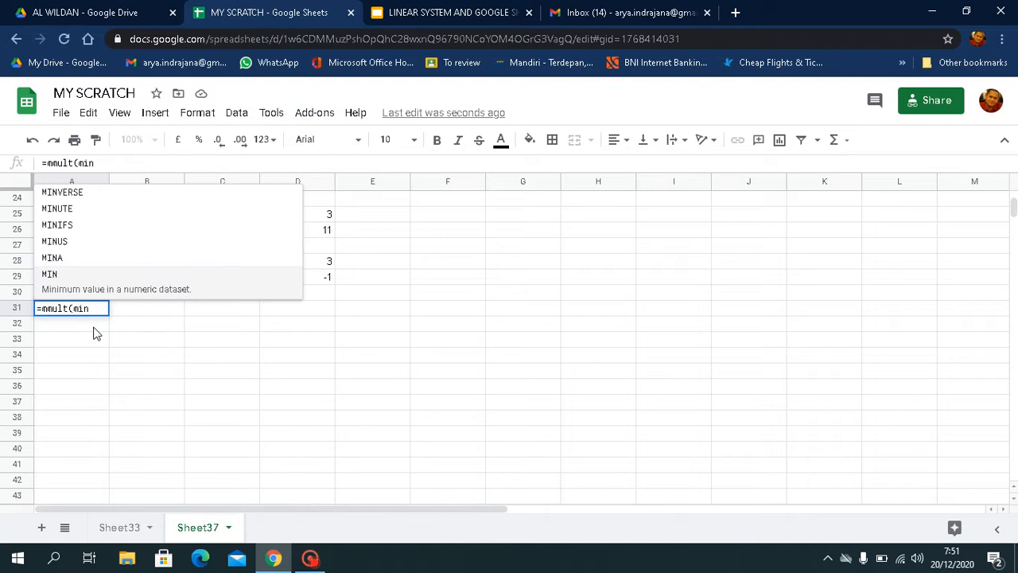
left_click(48, 199)
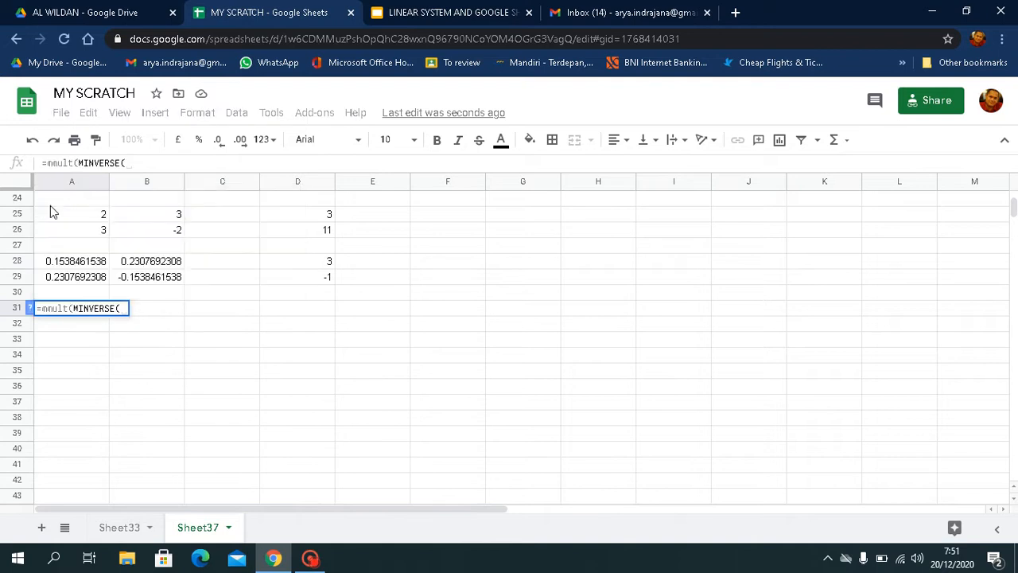
left_click_drag(53, 215, 135, 232)
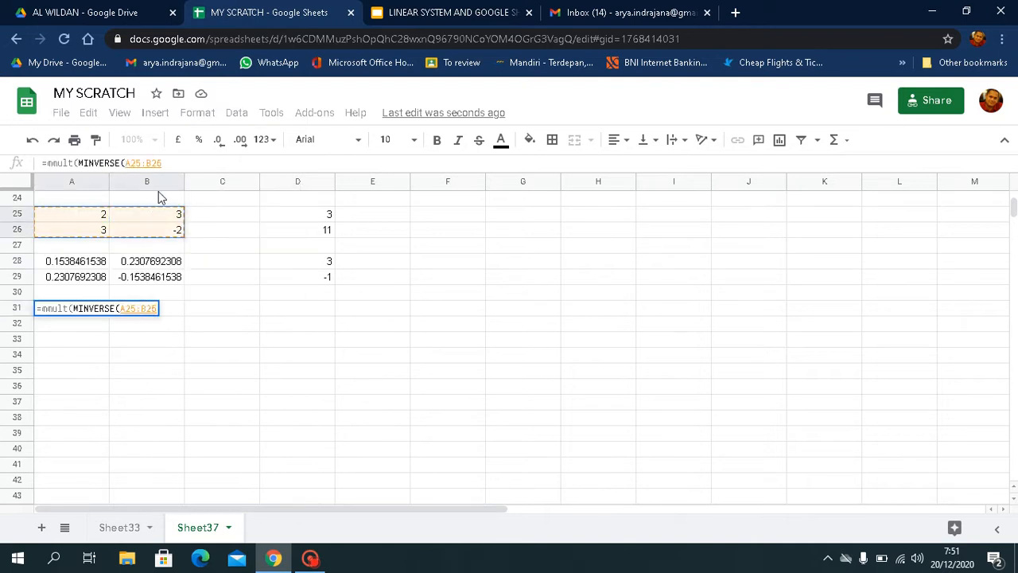
type("),")
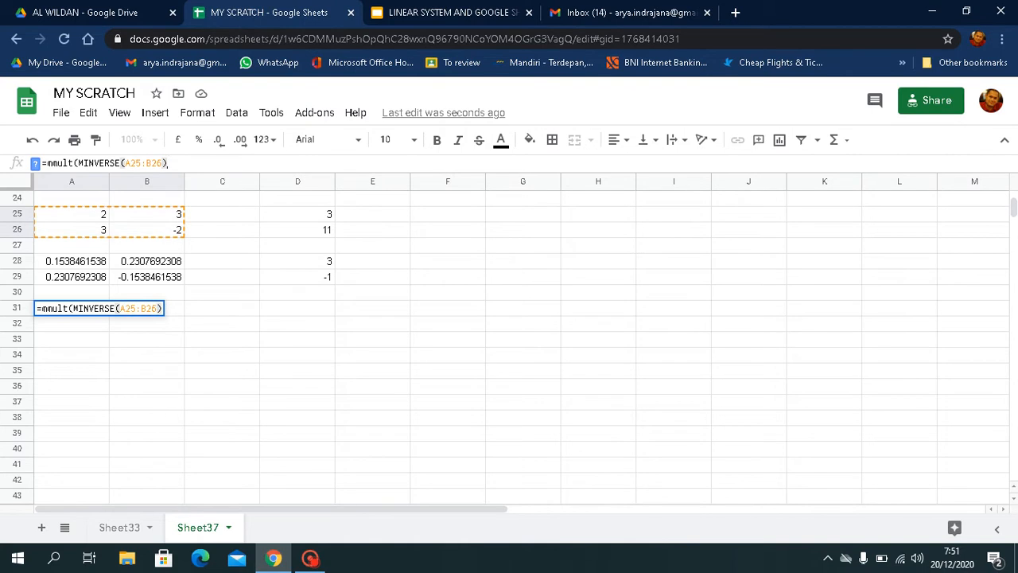
key("BackSpace")
type(";")
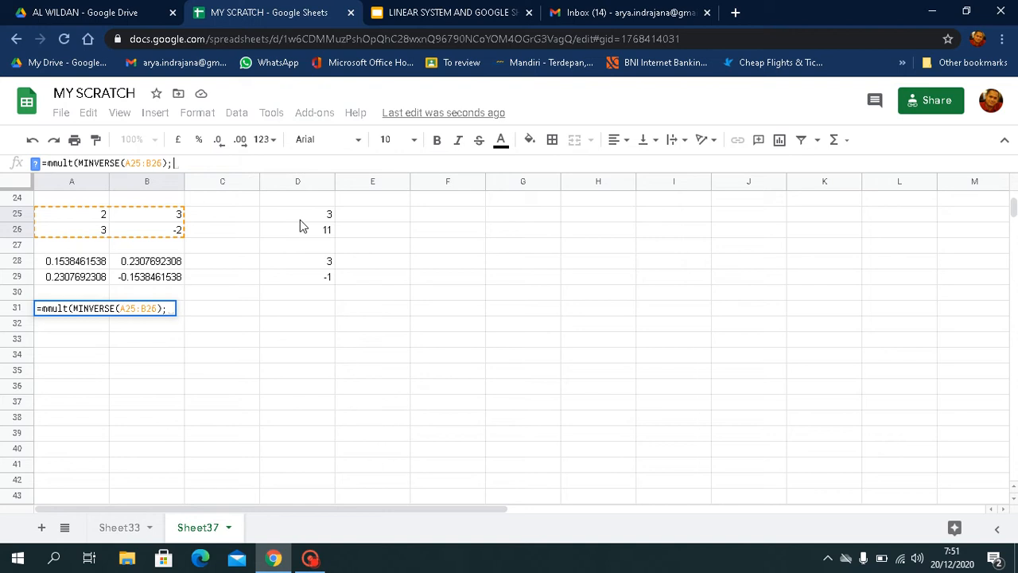
left_click_drag(300, 219, 302, 231)
type(")")
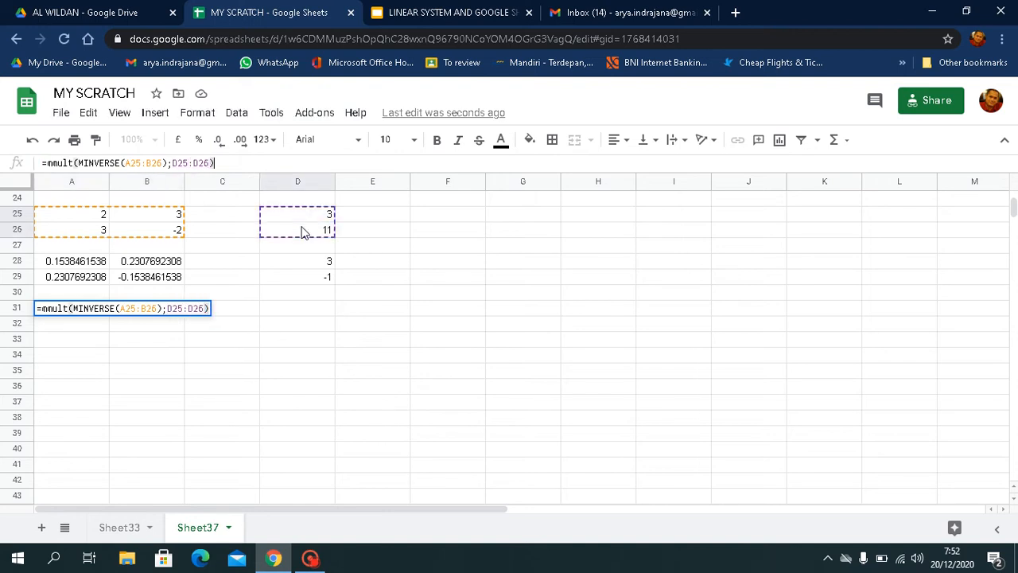
key("Return")
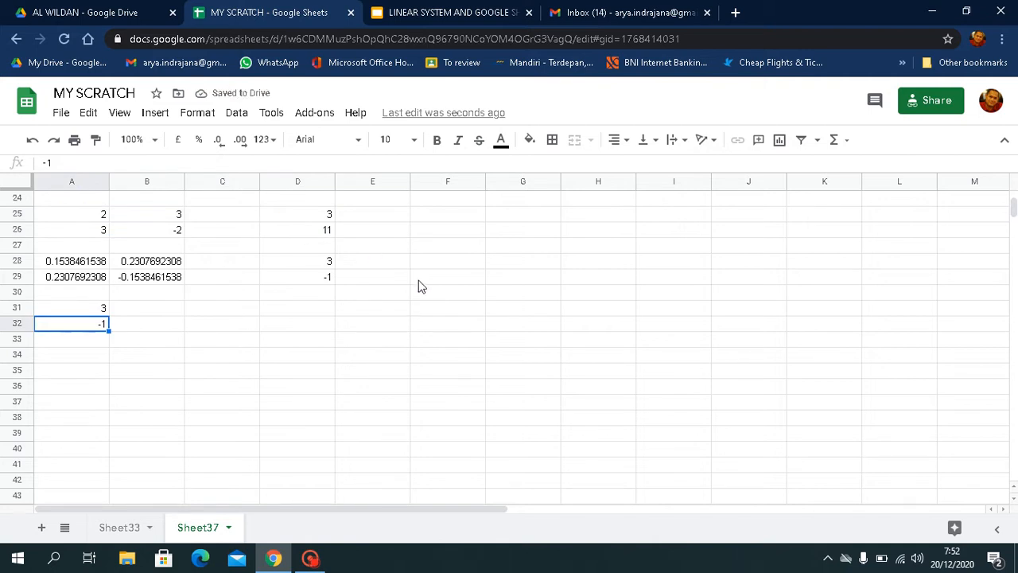
- Copy the five-equation system's coefficients and constants from F4:K8 into the range starting at A34
scroll(419, 285, "up", 10)
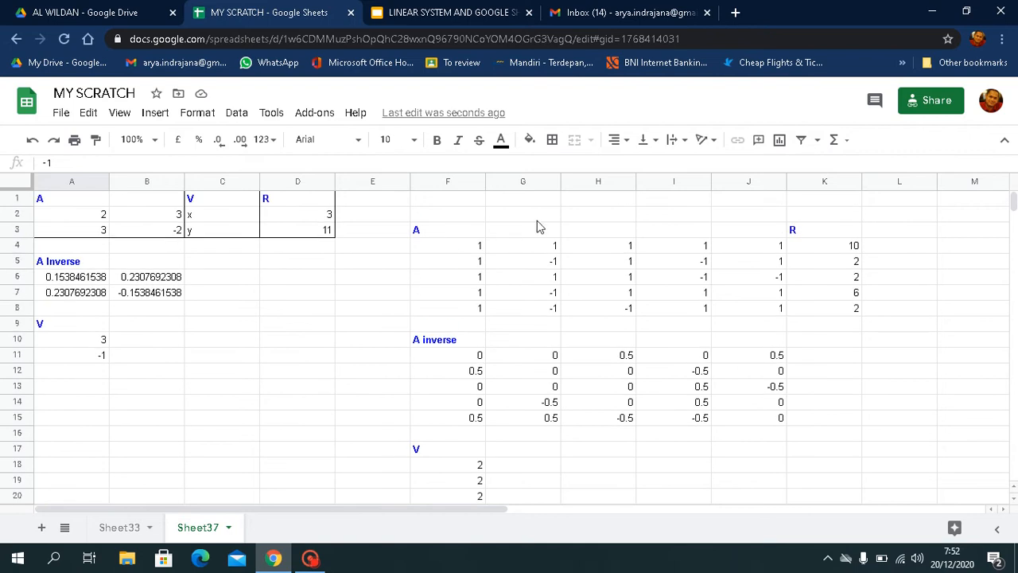
left_click_drag(465, 251, 849, 310)
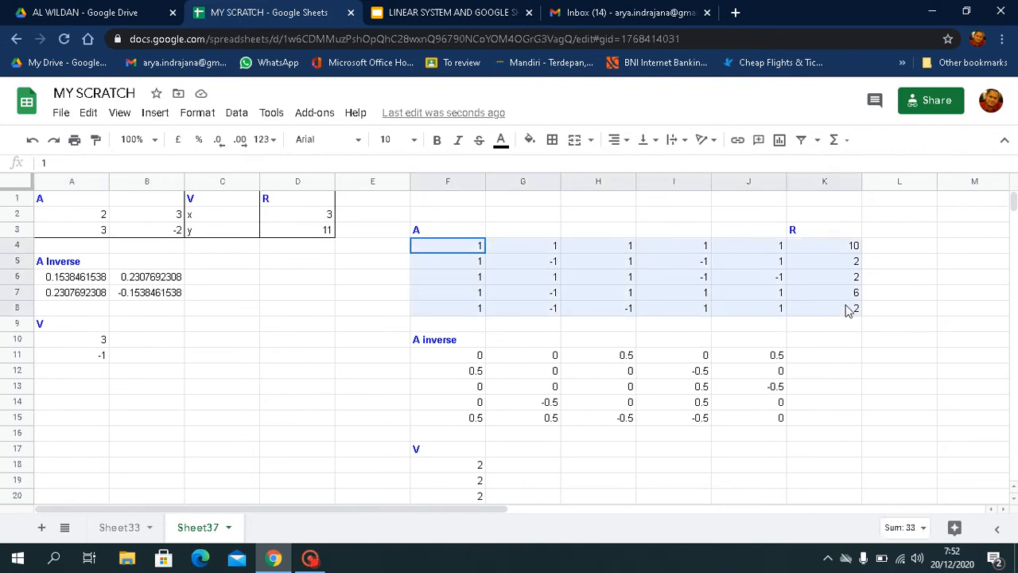
key("ctrl+c")
scroll(422, 439, "down", 10)
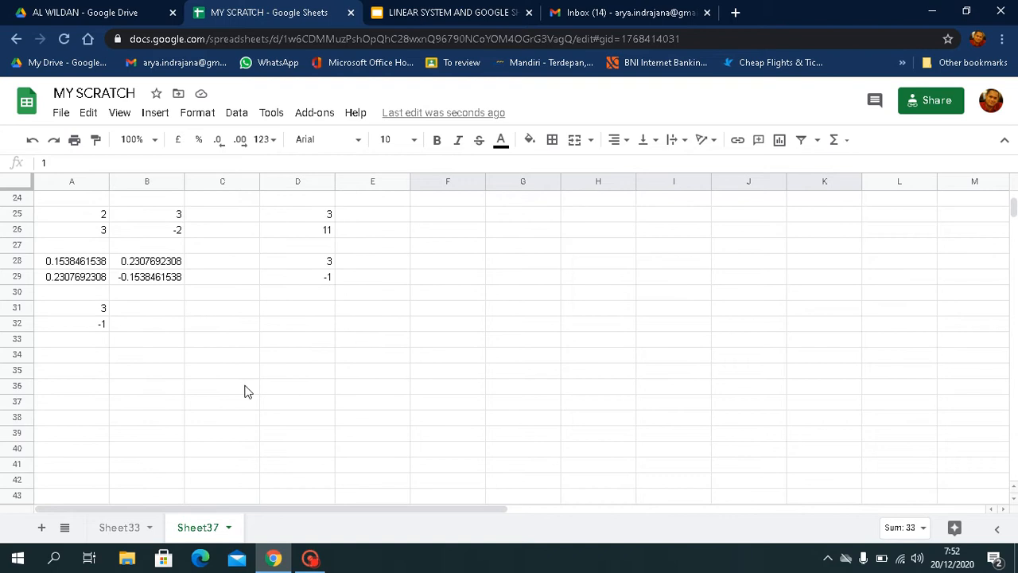
left_click(69, 358)
key("ctrl+v")
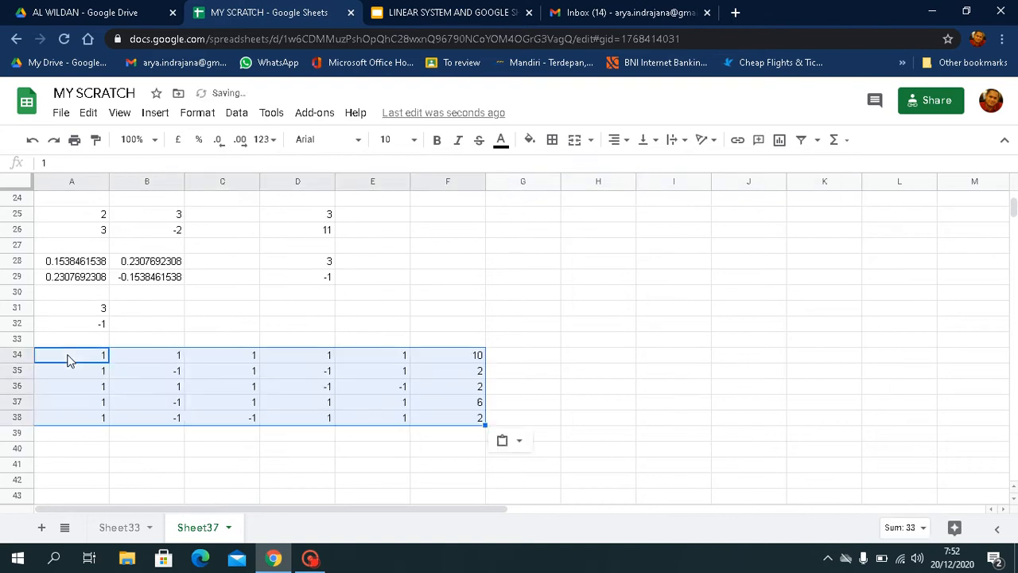
- Solve the five-equation system in A40 with the single nested formula =MMULT(MINVERSE(A34:E38);F34:F38)
scroll(125, 416, "down", 1)
left_click(79, 422)
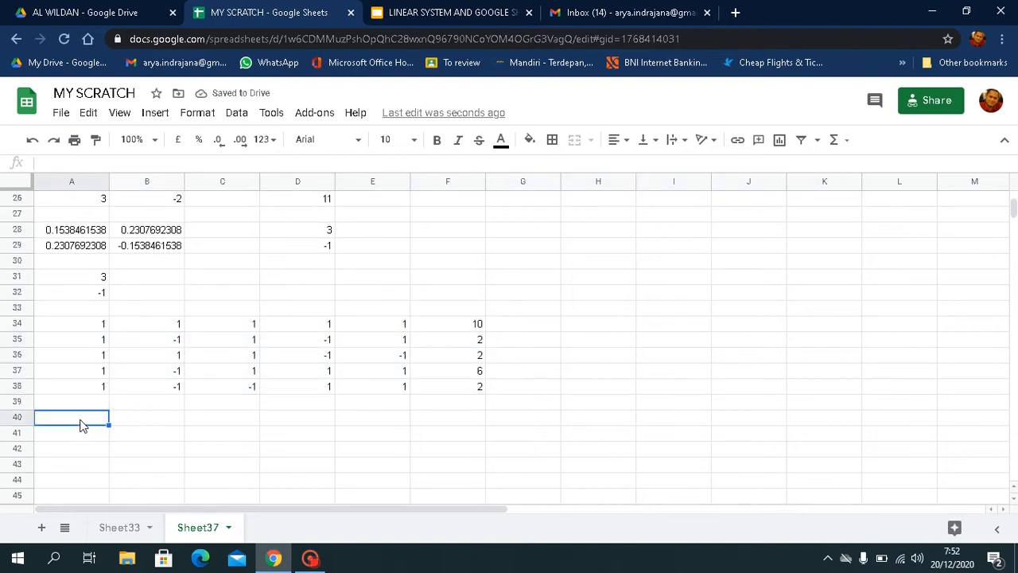
type("=mmu")
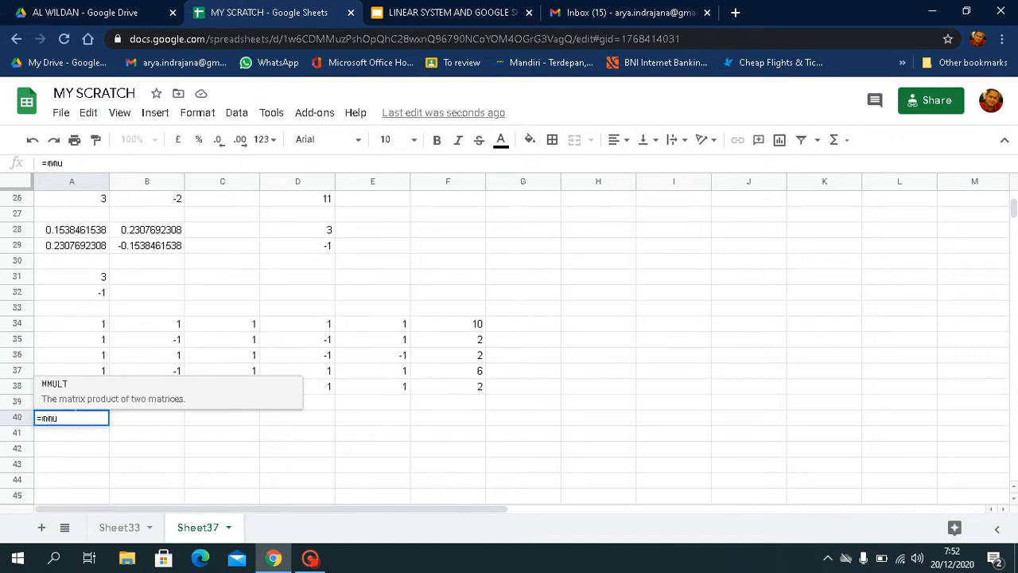
left_click(50, 387)
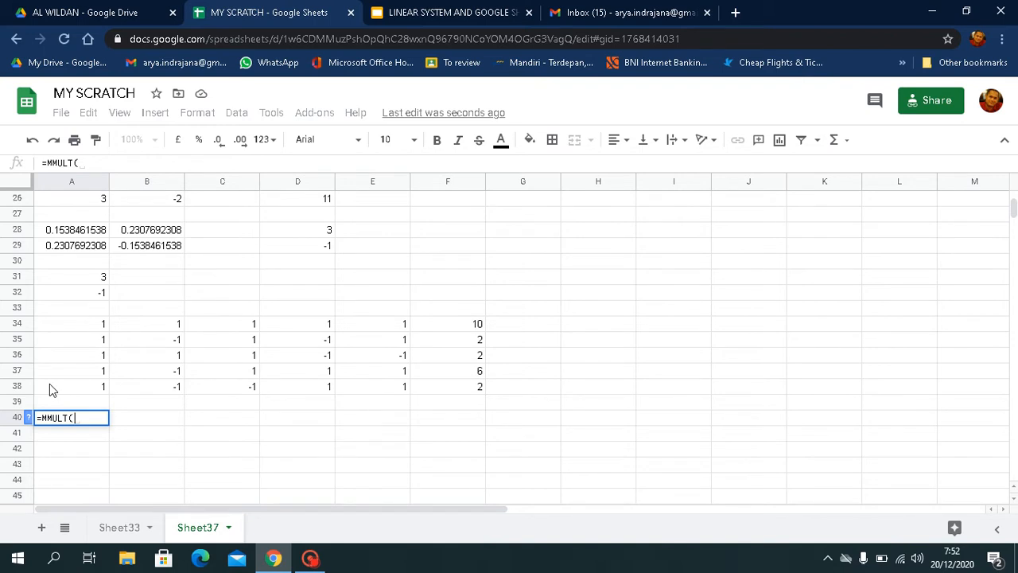
type("min")
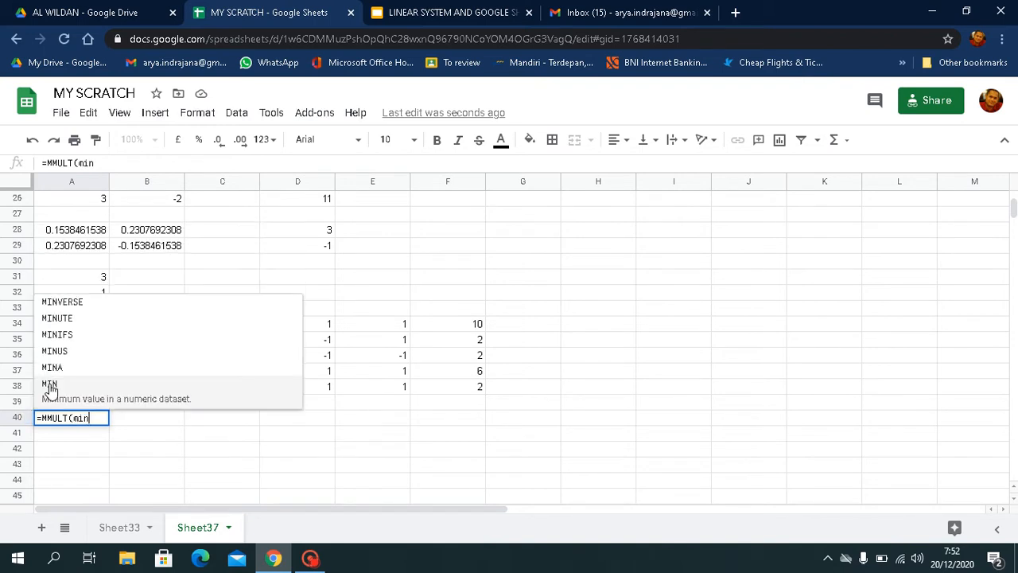
left_click(64, 305)
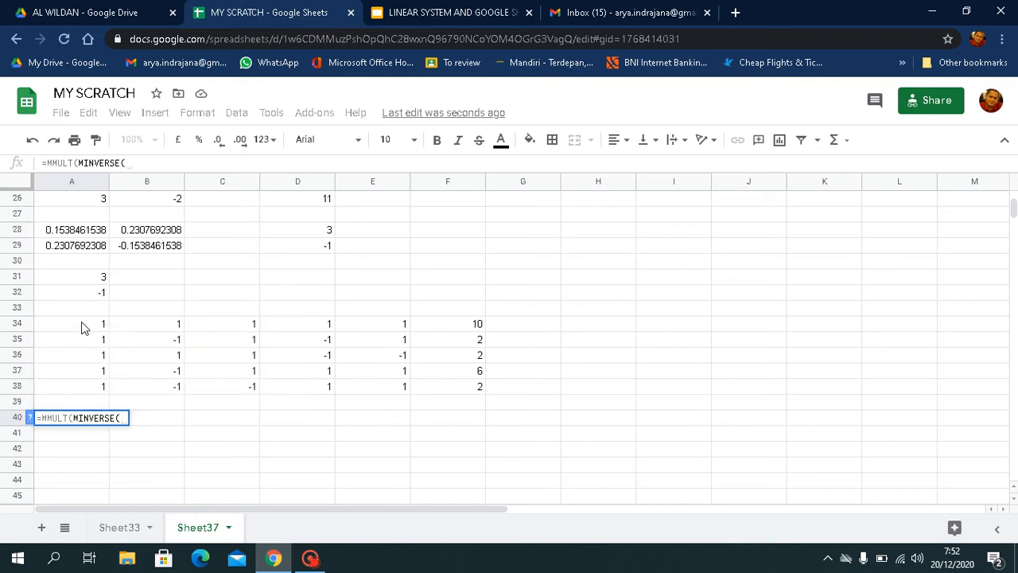
left_click_drag(84, 328, 366, 389)
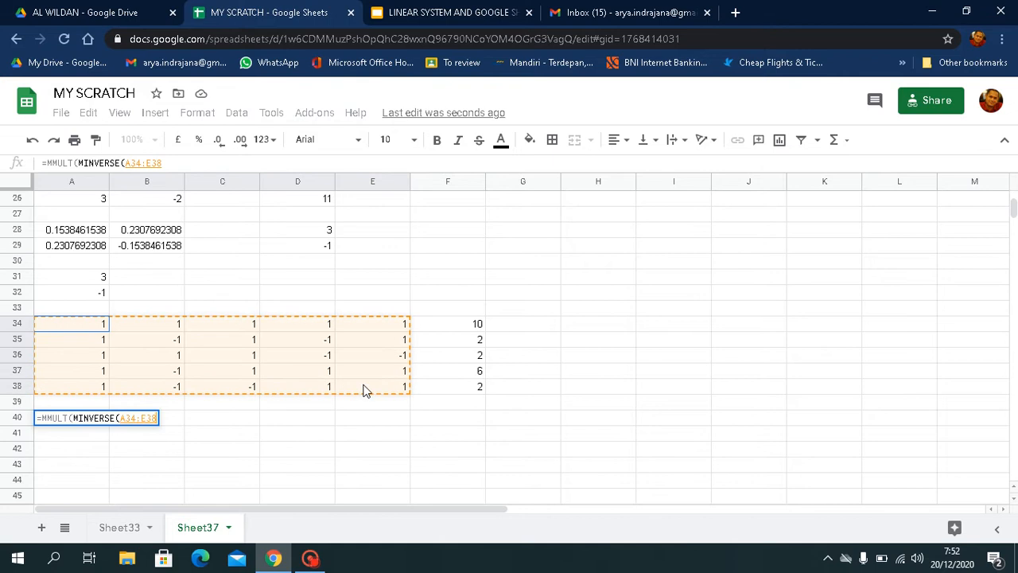
type(")")
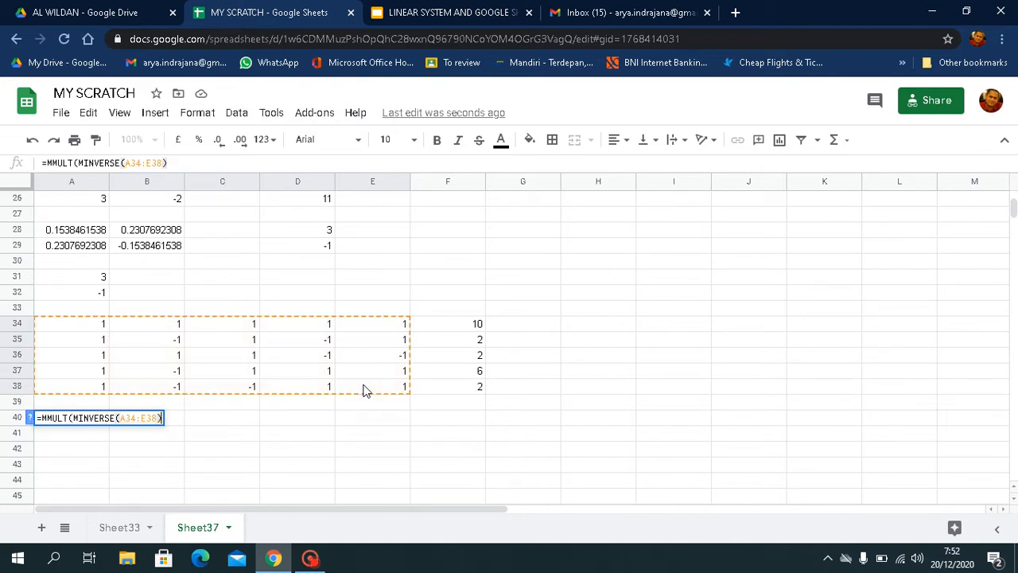
type(";")
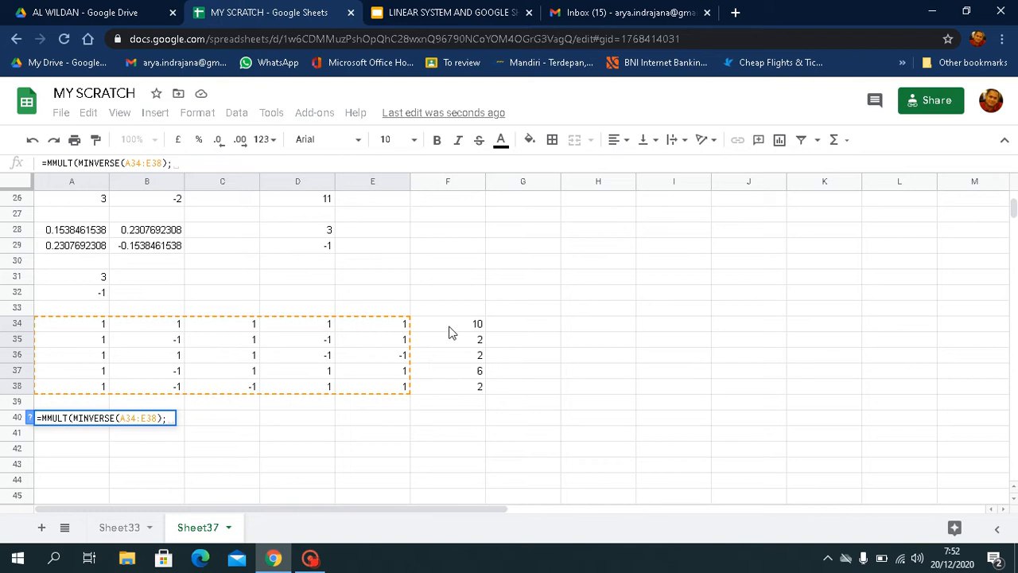
left_click_drag(450, 329, 449, 390)
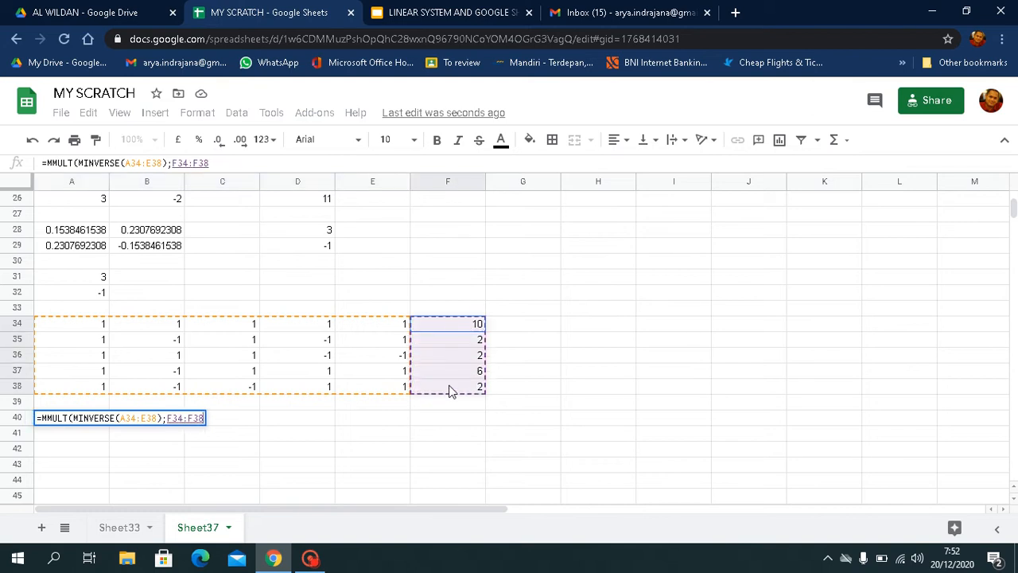
type(")")
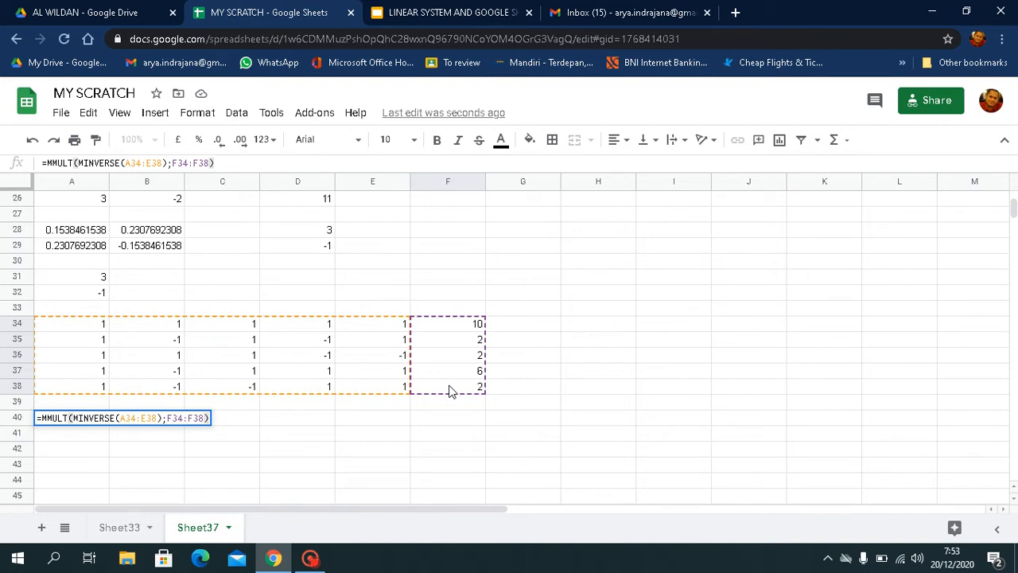
key("Return")
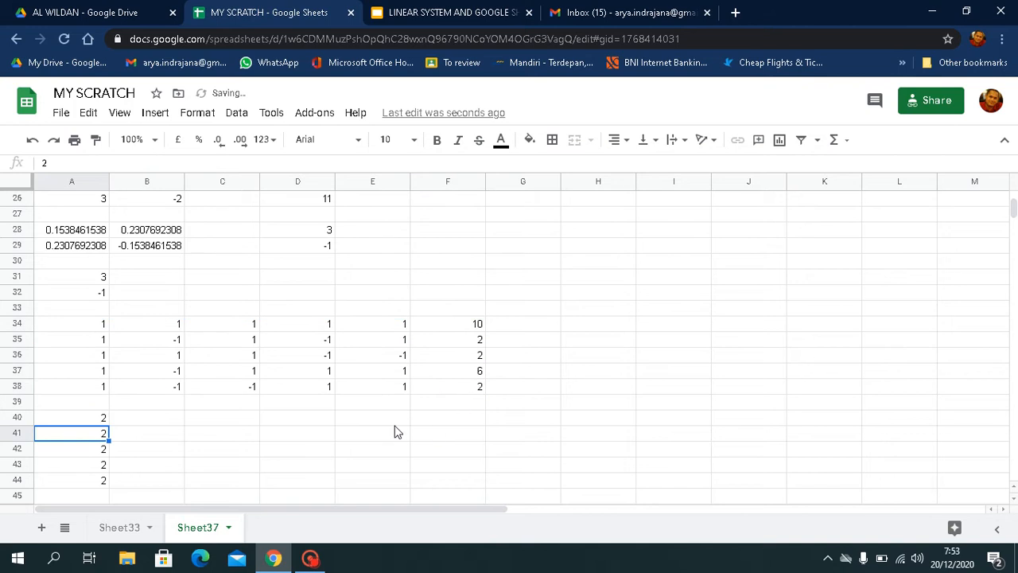
scroll(286, 464, "down", 1)
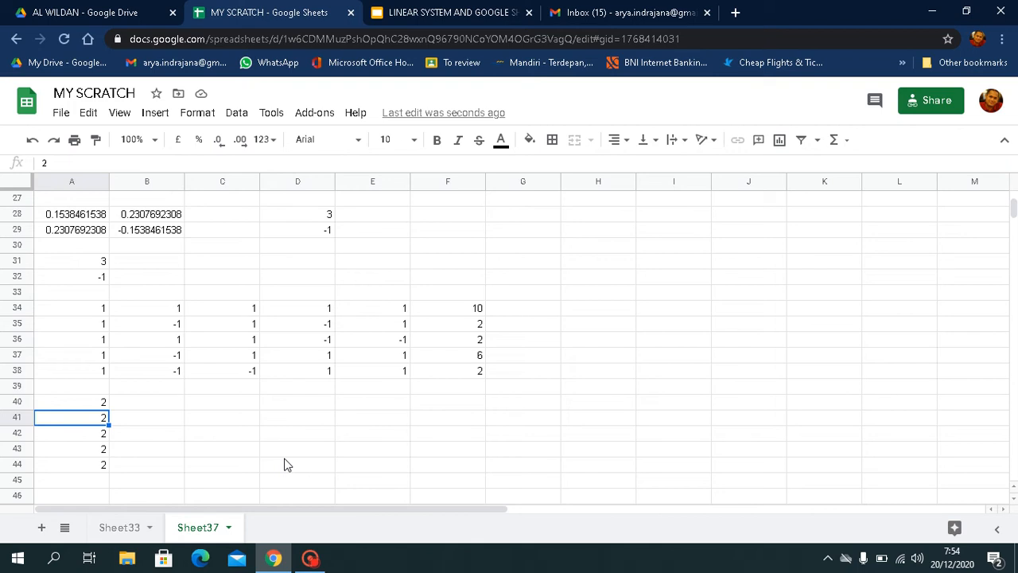
- Switch to the linear system presentation in Google Slides and present it full screen from slide 14
left_click(400, 20)
scroll(142, 453, "down", 2)
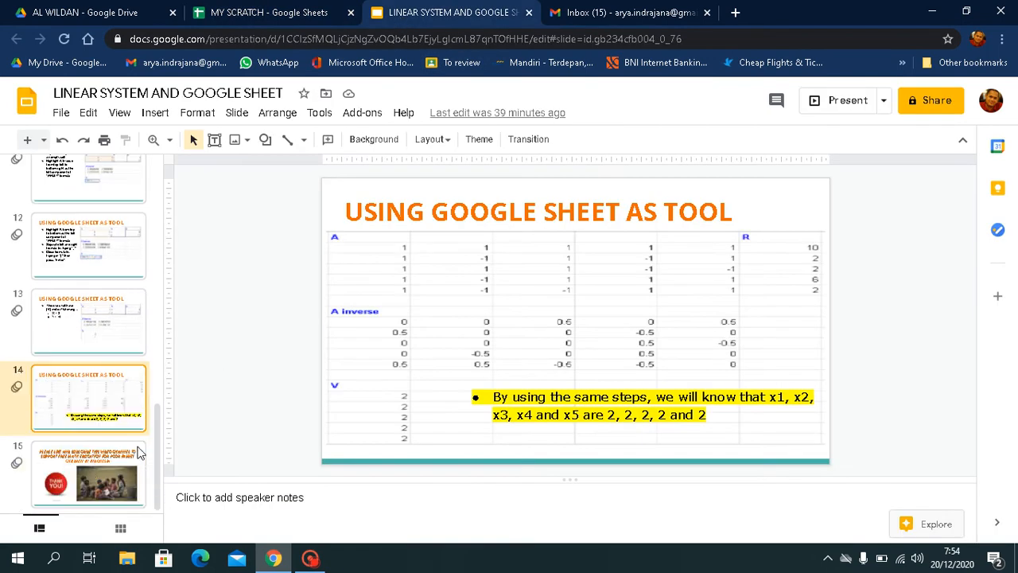
left_click(87, 469)
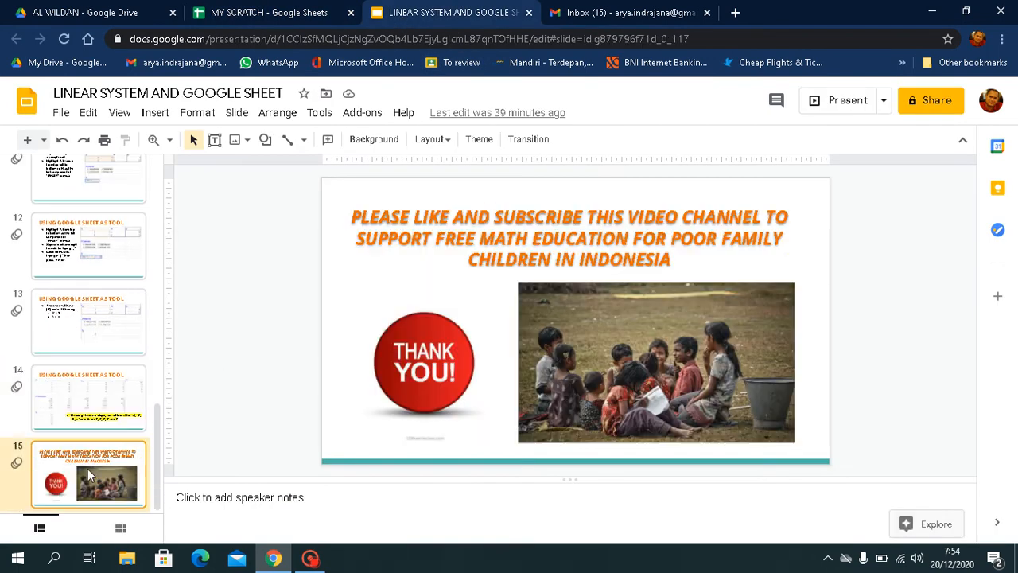
left_click(88, 428)
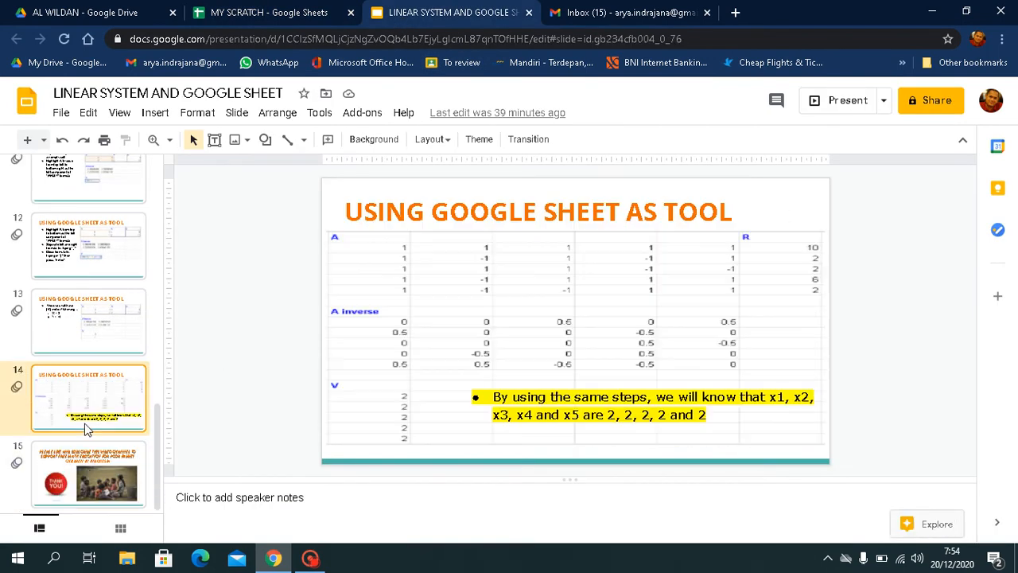
left_click(827, 102)
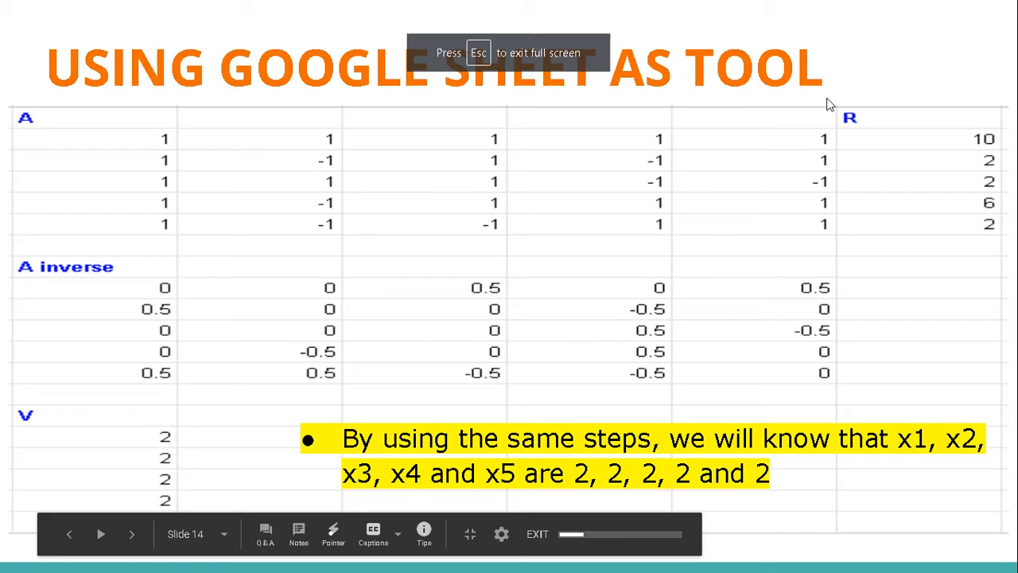